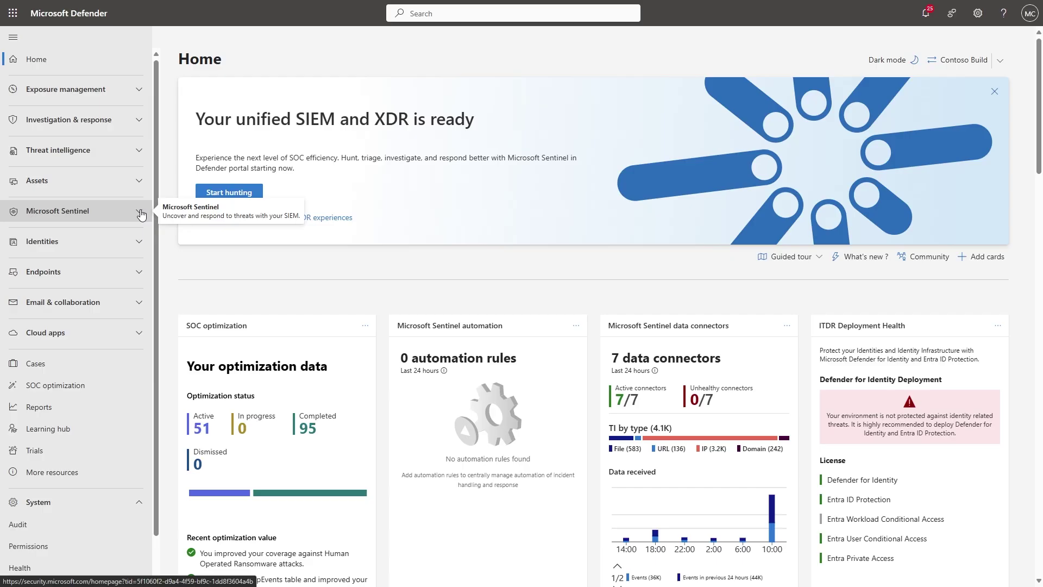
Step: Open the Microsoft Sentinel Content hub under Content management in the navigation
{"action": "left_click", "coordinate": [140, 213]}
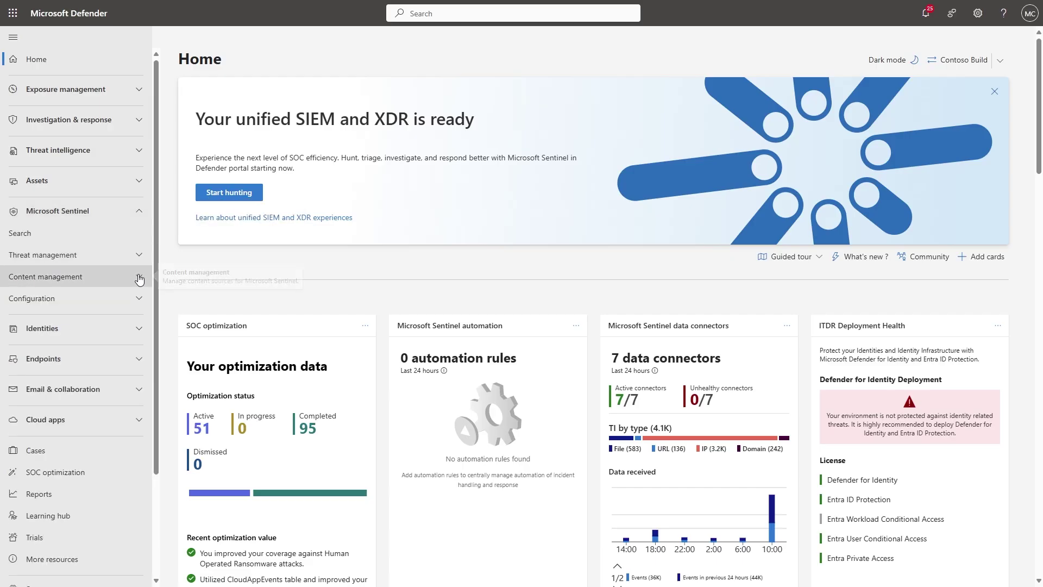
{"action": "left_click", "coordinate": [140, 280]}
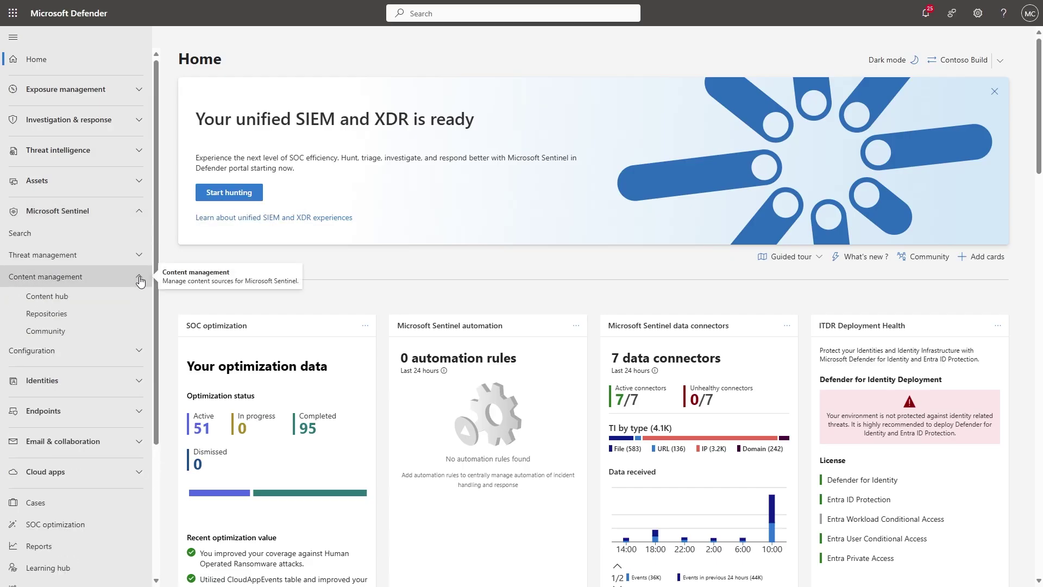
{"action": "left_click", "coordinate": [57, 301]}
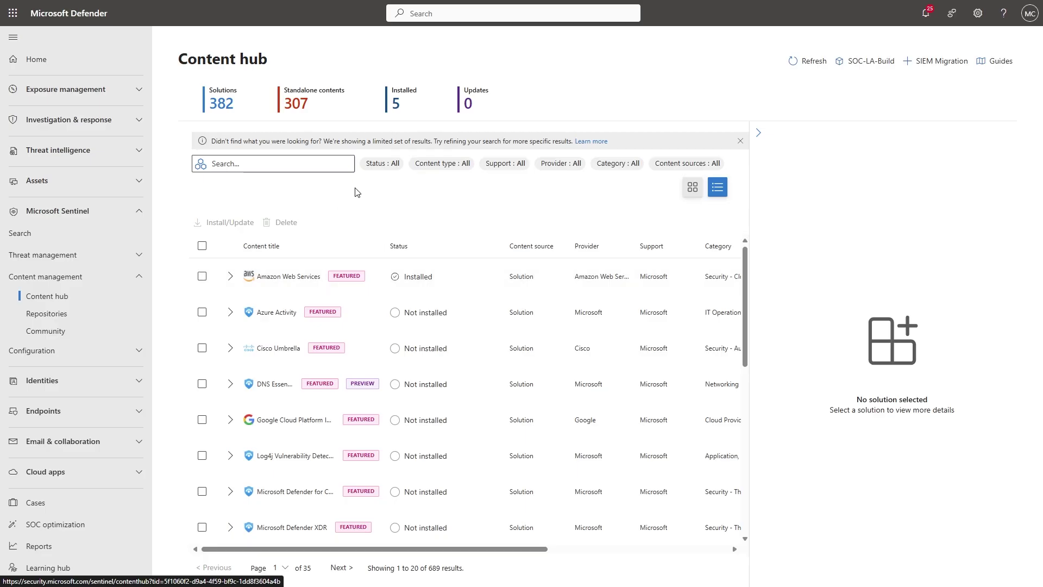
Step: Filter the Content hub to the Data connector content type only
{"action": "left_click", "coordinate": [428, 170]}
{"action": "left_click", "coordinate": [428, 235]}
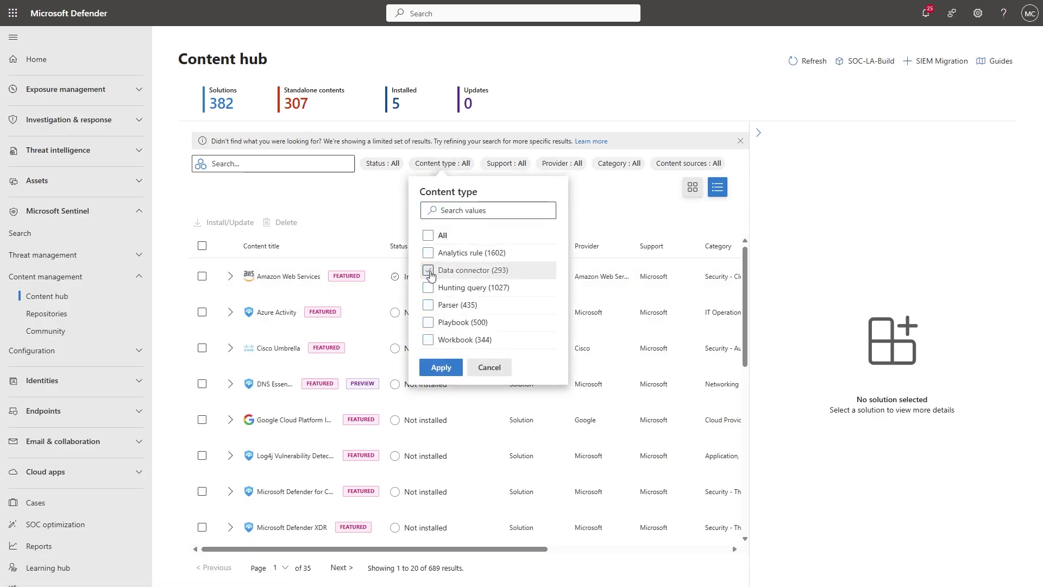
{"action": "left_click", "coordinate": [428, 270]}
{"action": "left_click", "coordinate": [440, 371]}
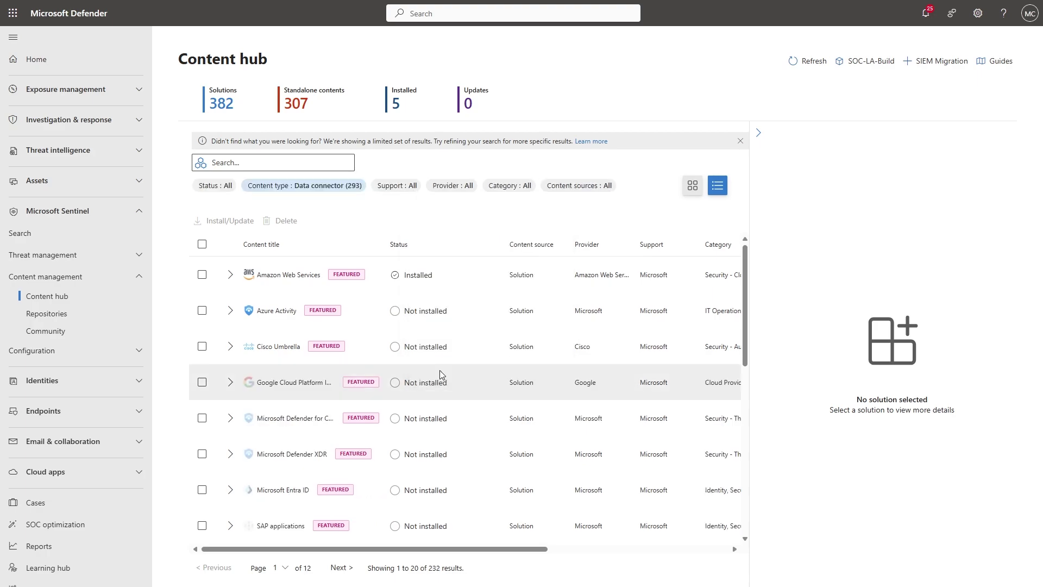
Step: Select the Azure Activity and Cisco Umbrella solutions in the filtered list
{"action": "left_click", "coordinate": [202, 310]}
{"action": "left_click", "coordinate": [202, 346]}
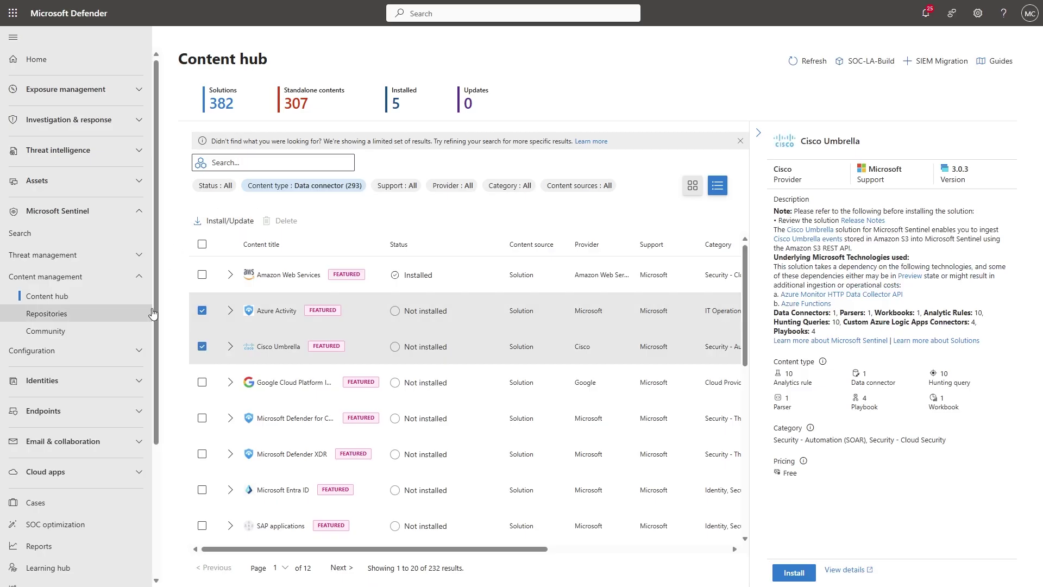
{"action": "left_click", "coordinate": [139, 352]}
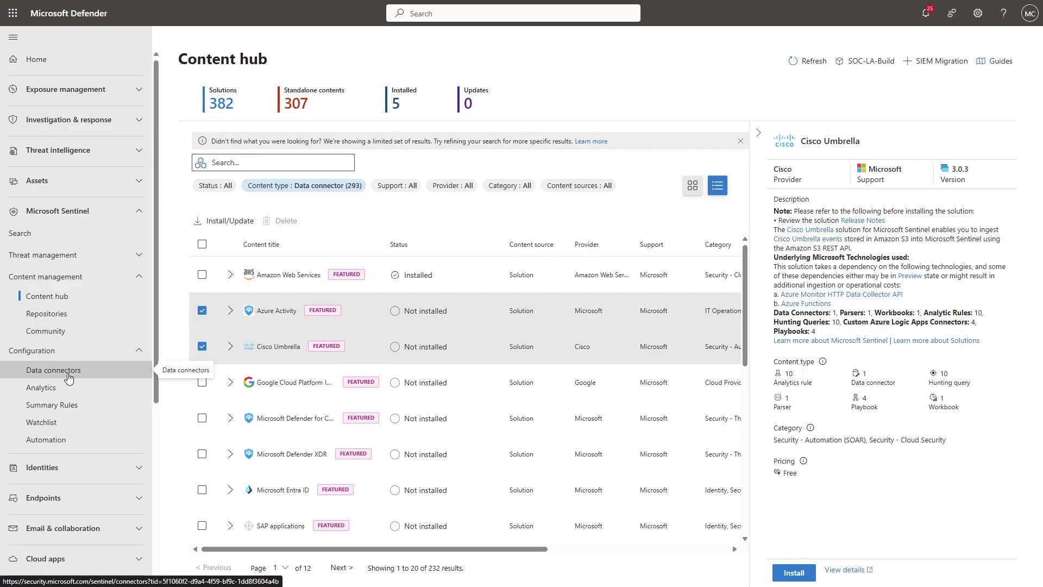
Step: Show the Microsoft Defender Threat Intelligence connector's details on the Data connectors page
{"action": "left_click", "coordinate": [68, 372]}
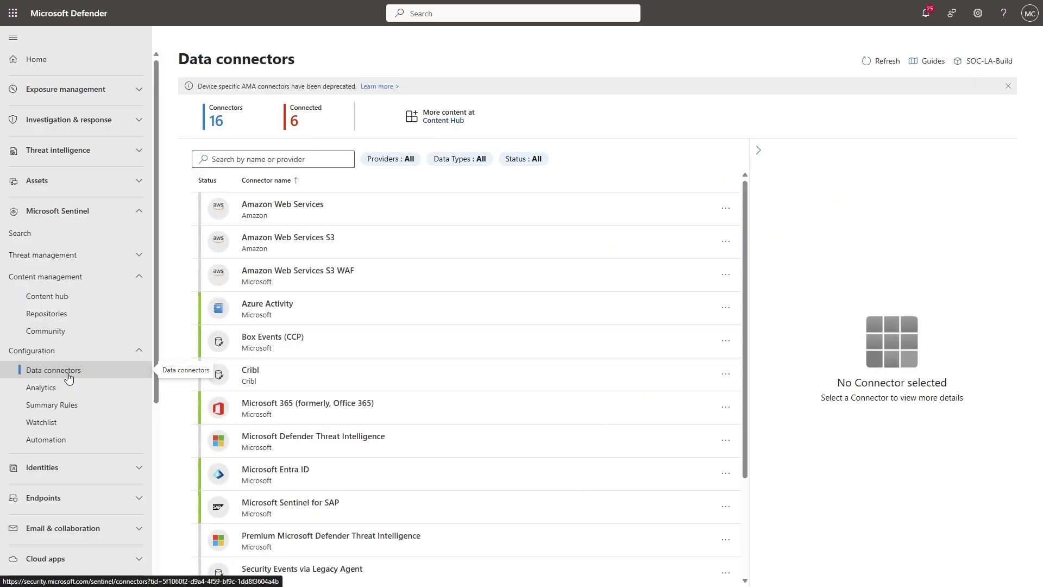
{"action": "scroll", "coordinate": [412, 312], "scroll_direction": "down", "scroll_amount": 3}
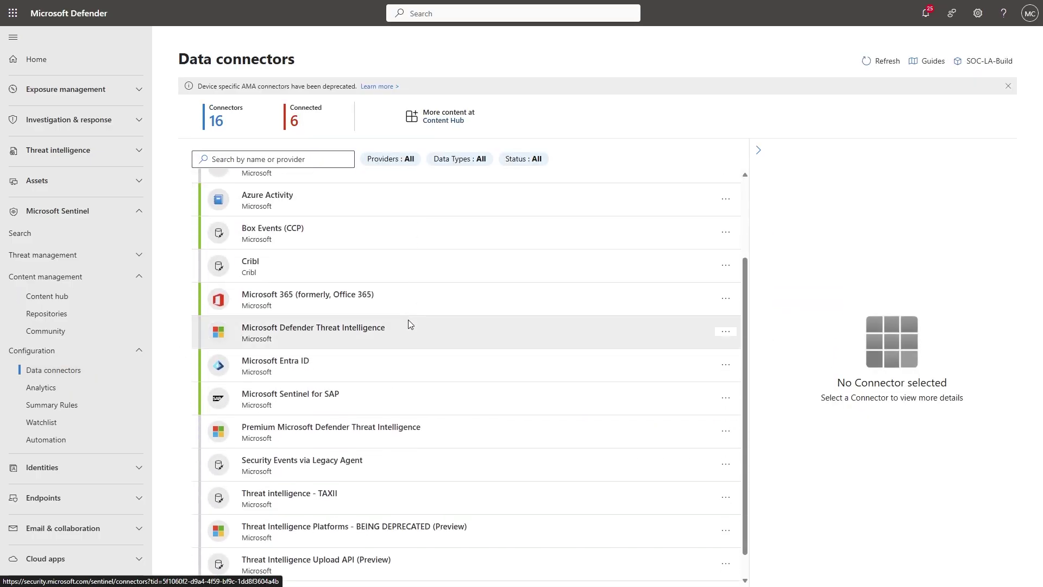
{"action": "scroll", "coordinate": [408, 322], "scroll_direction": "up", "scroll_amount": 1}
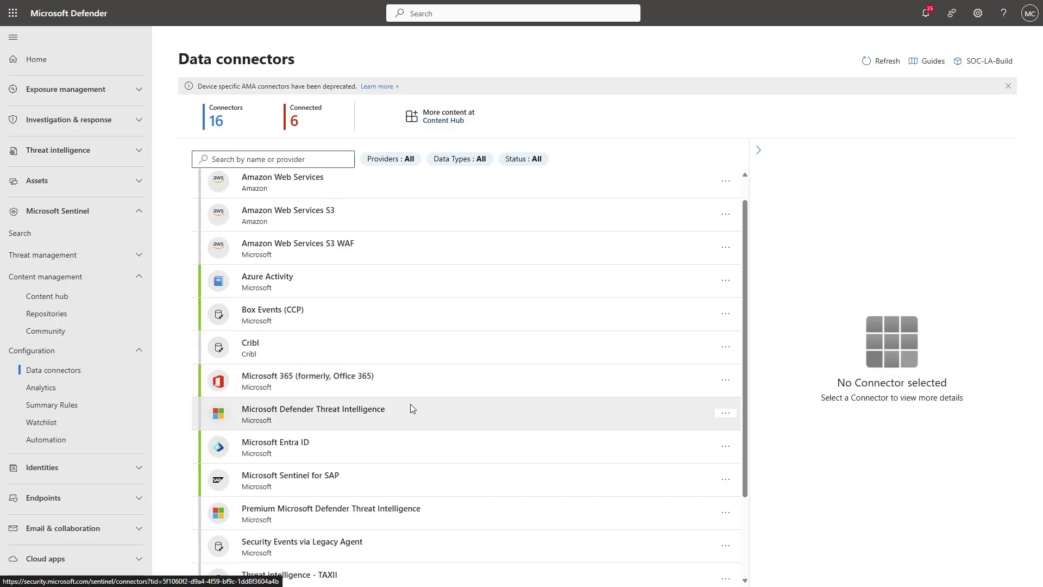
{"action": "left_click", "coordinate": [354, 405]}
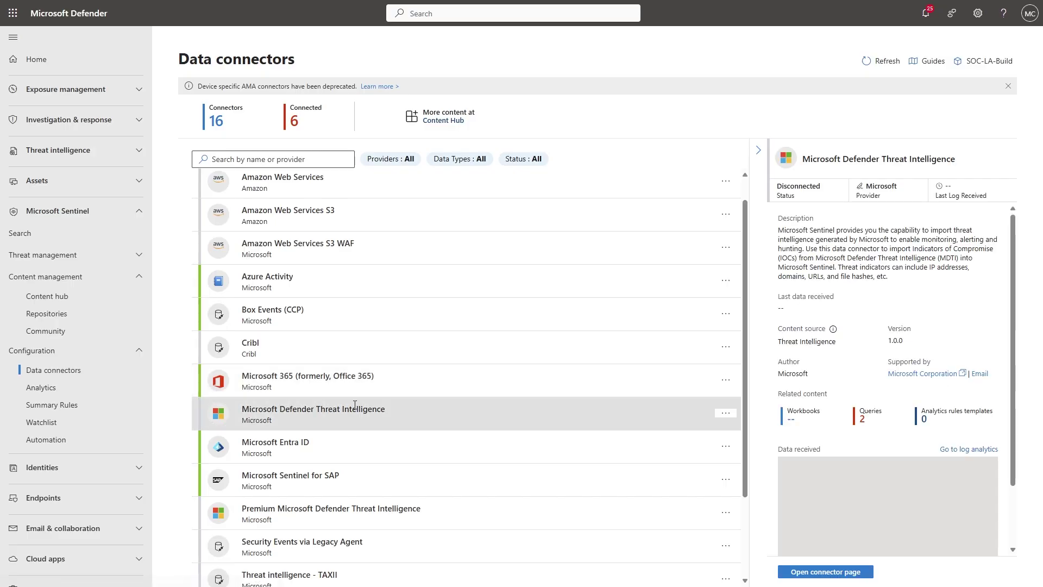
Step: Open the Threat Intelligence connector page and keep Import indicators at All available
{"action": "left_click", "coordinate": [815, 572]}
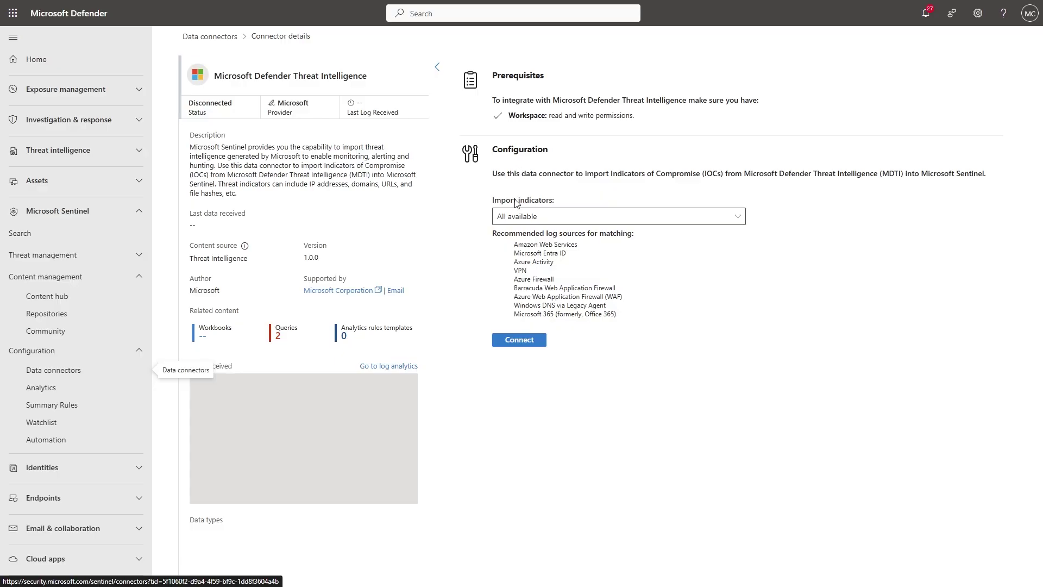
{"action": "left_click", "coordinate": [516, 217]}
{"action": "left_click", "coordinate": [515, 217]}
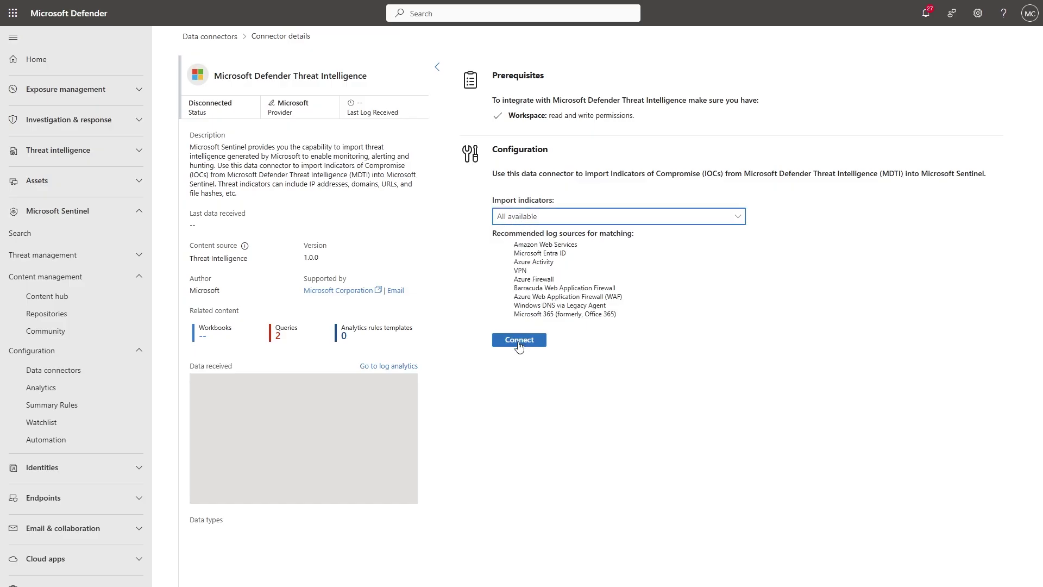
Step: Open the Windows Security Events via AMA connector page from the Data connectors list
{"action": "left_click", "coordinate": [50, 371]}
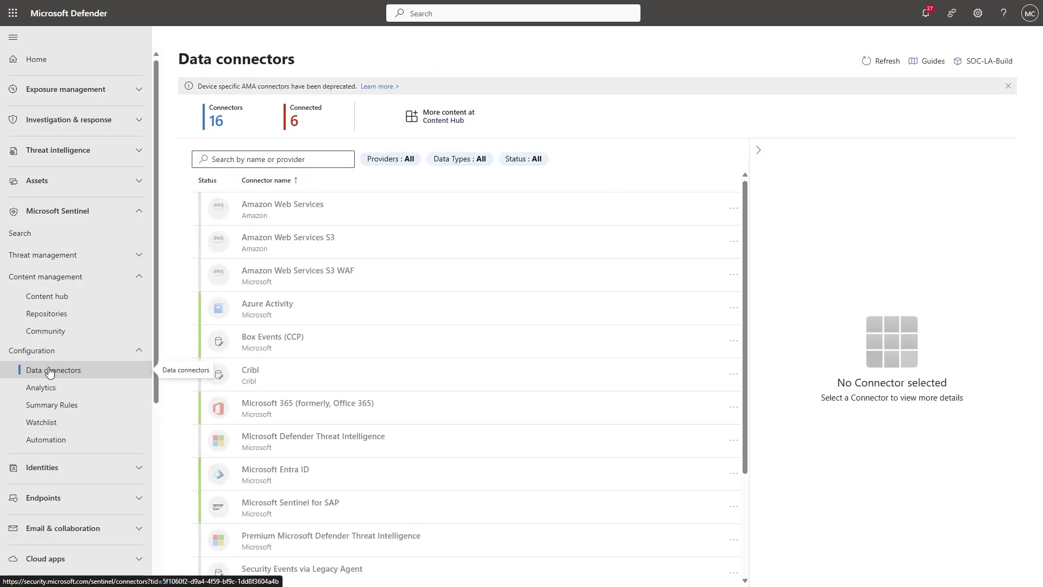
{"action": "scroll", "coordinate": [298, 388], "scroll_direction": "down", "scroll_amount": 3}
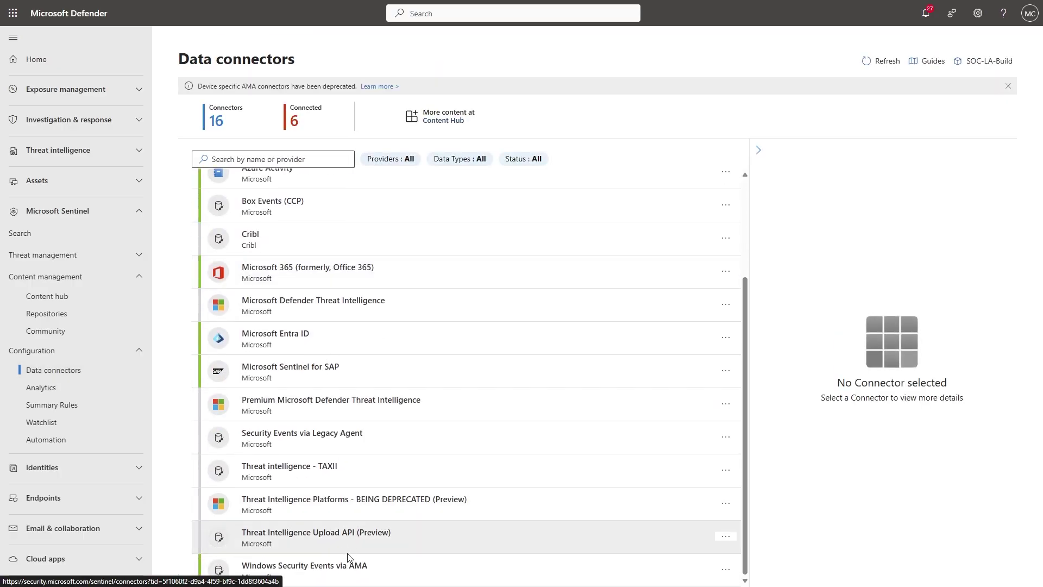
{"action": "left_click", "coordinate": [347, 565]}
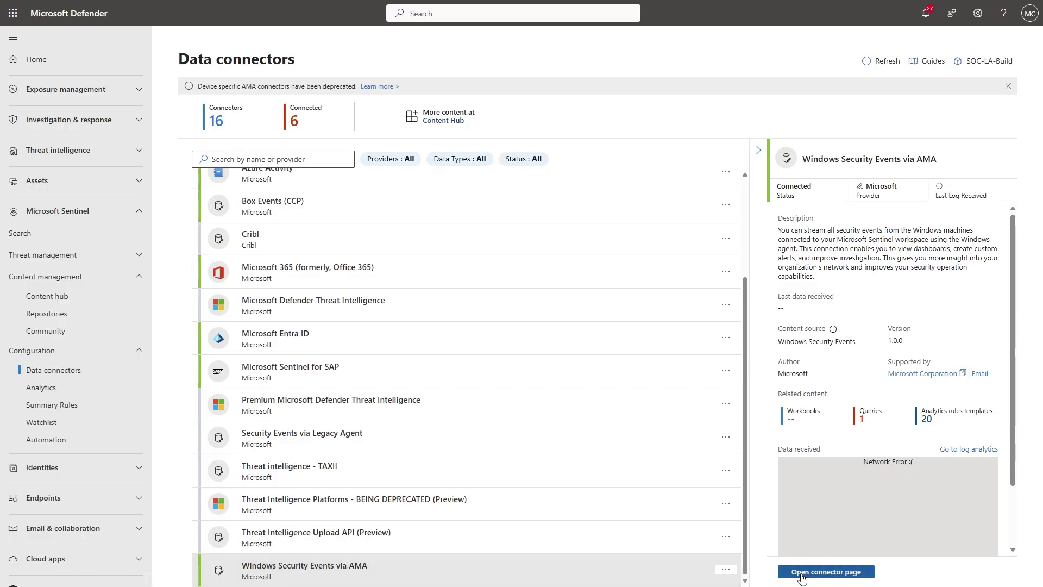
{"action": "left_click", "coordinate": [797, 571]}
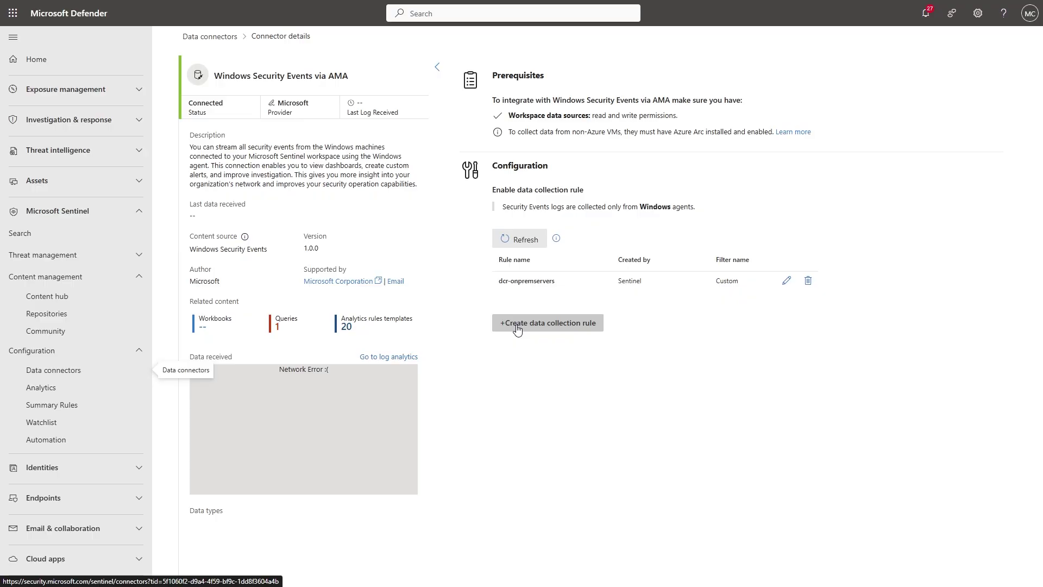
Step: Start a new data collection rule named dcr-demo
{"action": "left_click", "coordinate": [516, 328]}
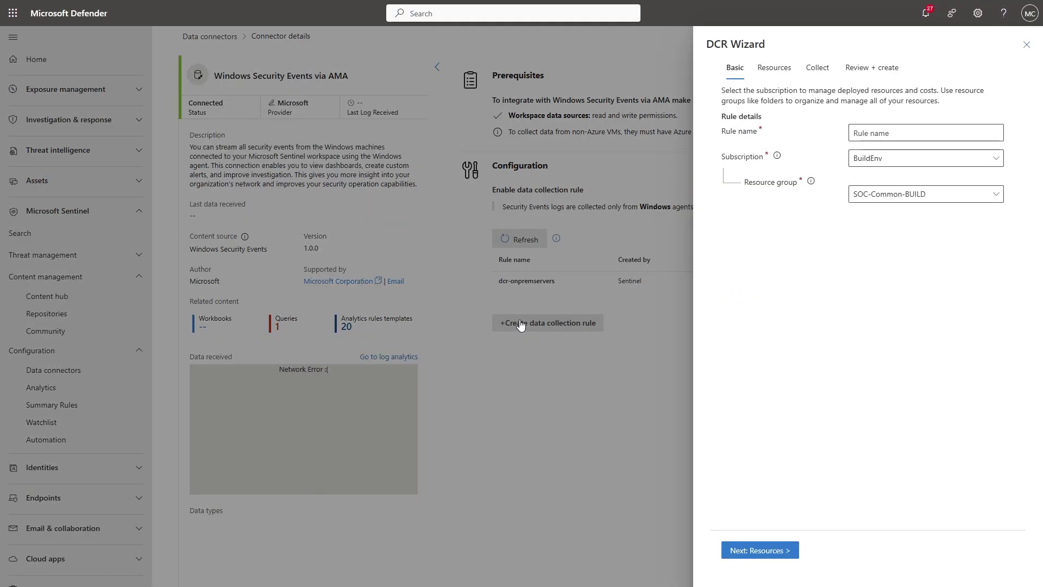
{"action": "left_click", "coordinate": [881, 131]}
{"action": "type", "text": "dcr-demo"}
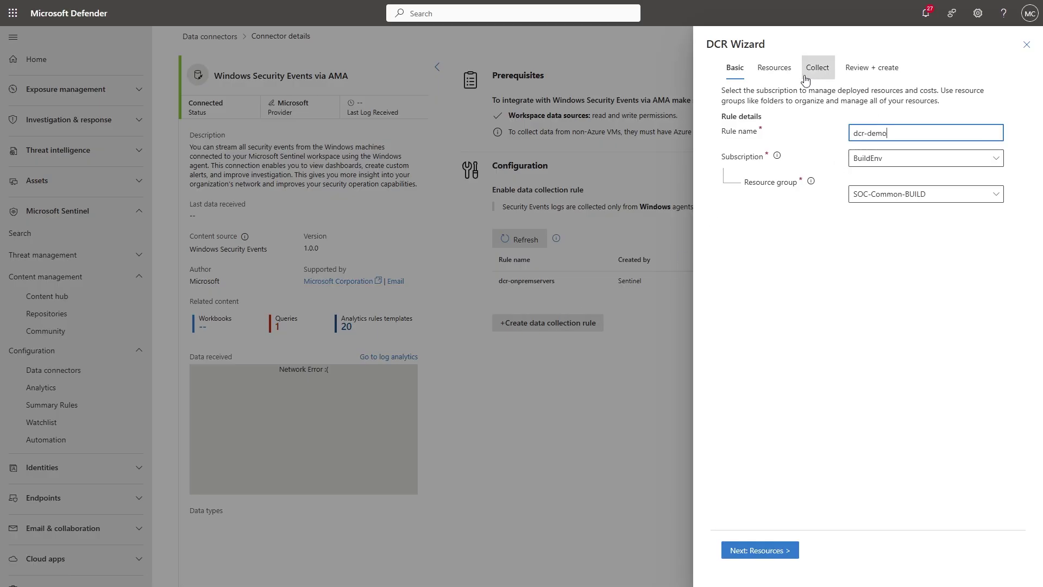
{"action": "left_click", "coordinate": [764, 72]}
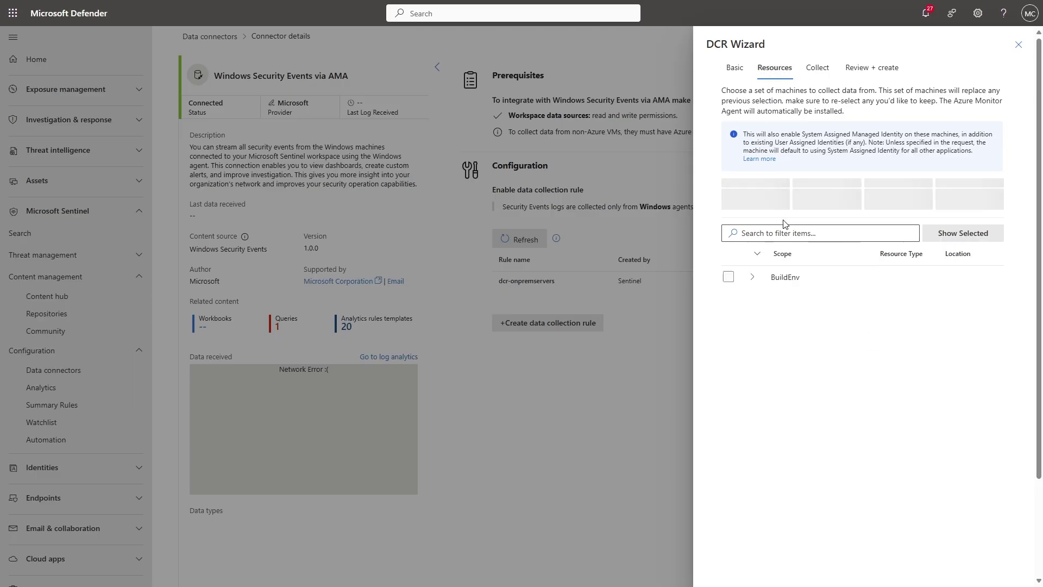
Step: Select the demo virtual machine as the rule's resource
{"action": "left_click", "coordinate": [778, 235]}
{"action": "type", "text": "demo"}
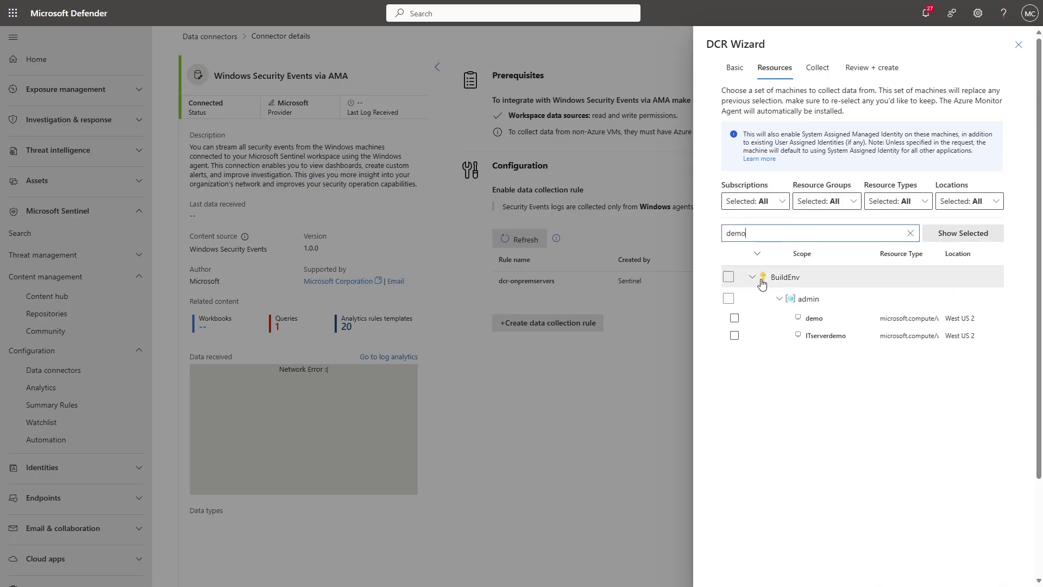
{"action": "left_click", "coordinate": [735, 319]}
{"action": "left_click", "coordinate": [735, 319]}
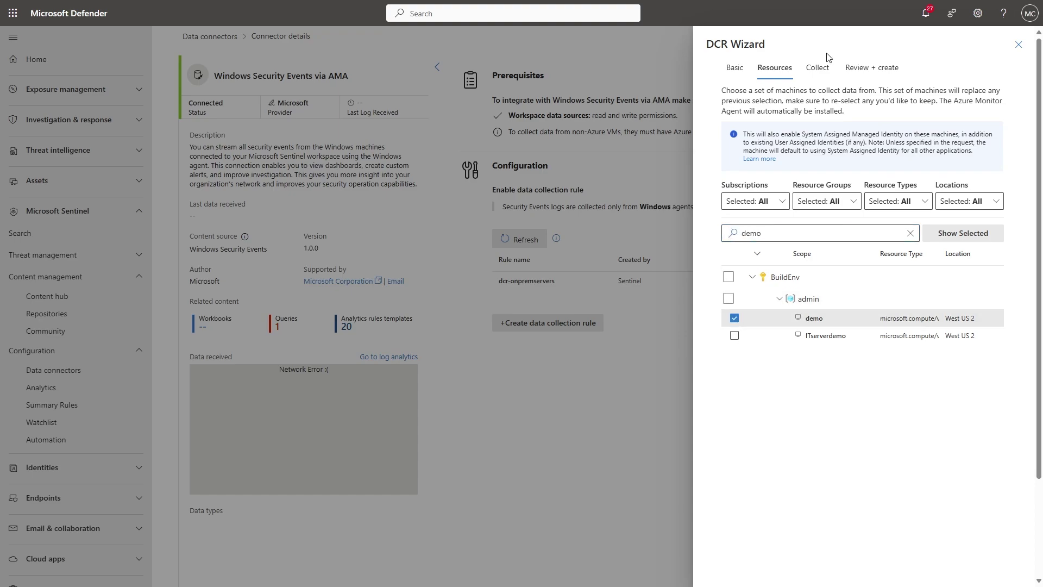
Step: Collect custom XPath events 4624, 4625 and 4688, then create the rule
{"action": "left_click", "coordinate": [819, 73]}
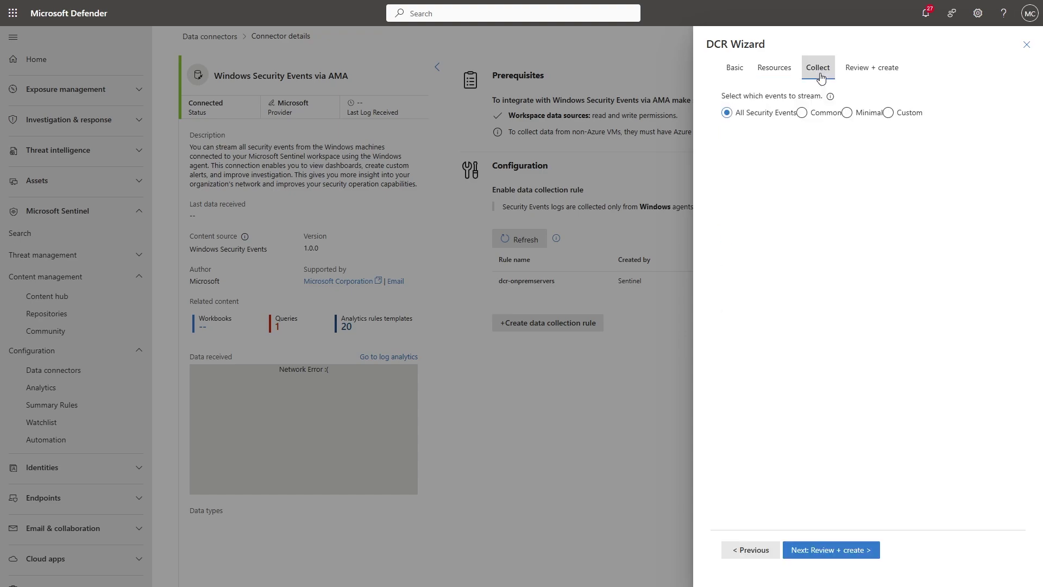
{"action": "left_click", "coordinate": [905, 117]}
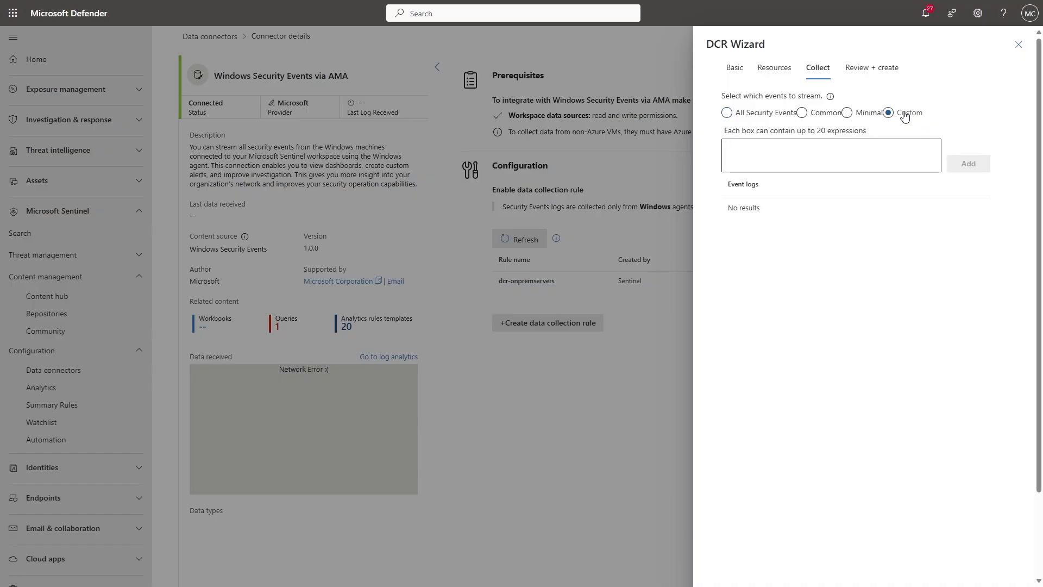
{"action": "left_click", "coordinate": [868, 151]}
{"action": "type", "text": "Security!*[System[(EventID=4624) or (EventId=4625) or (EventId=4688)]]"}
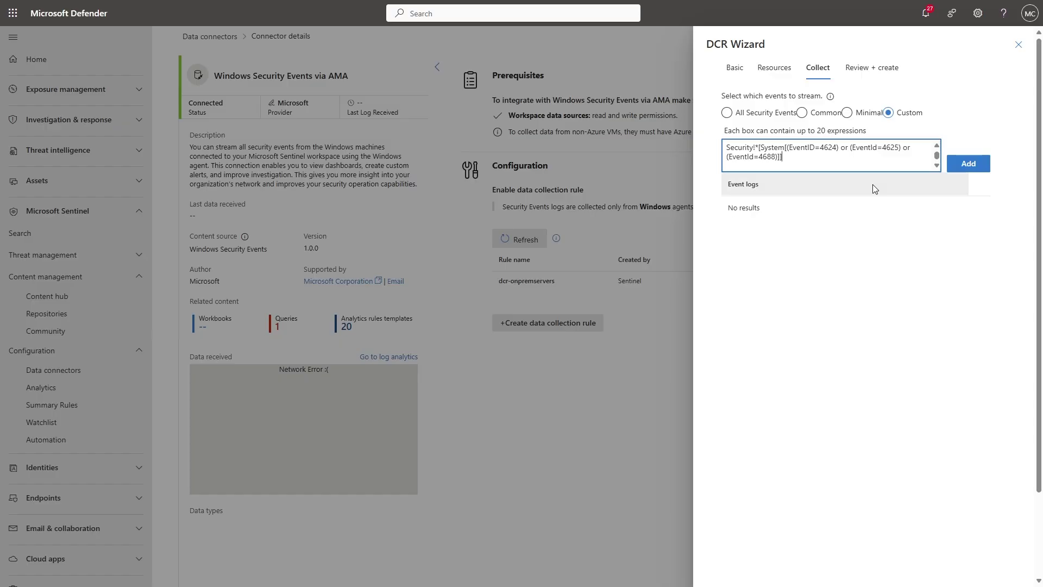
{"action": "left_click", "coordinate": [968, 164]}
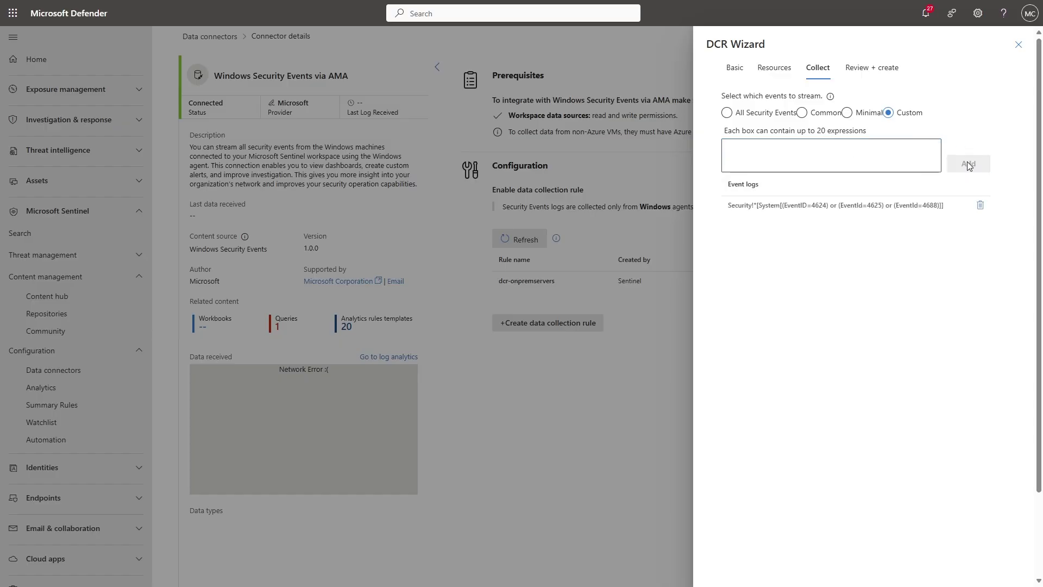
{"action": "left_click", "coordinate": [882, 69]}
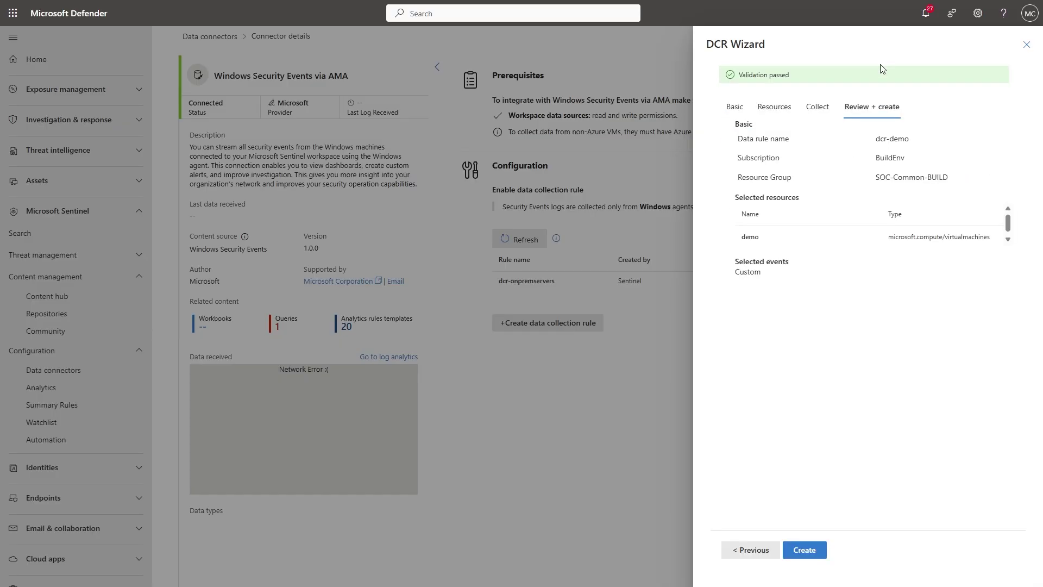
{"action": "left_click", "coordinate": [800, 547]}
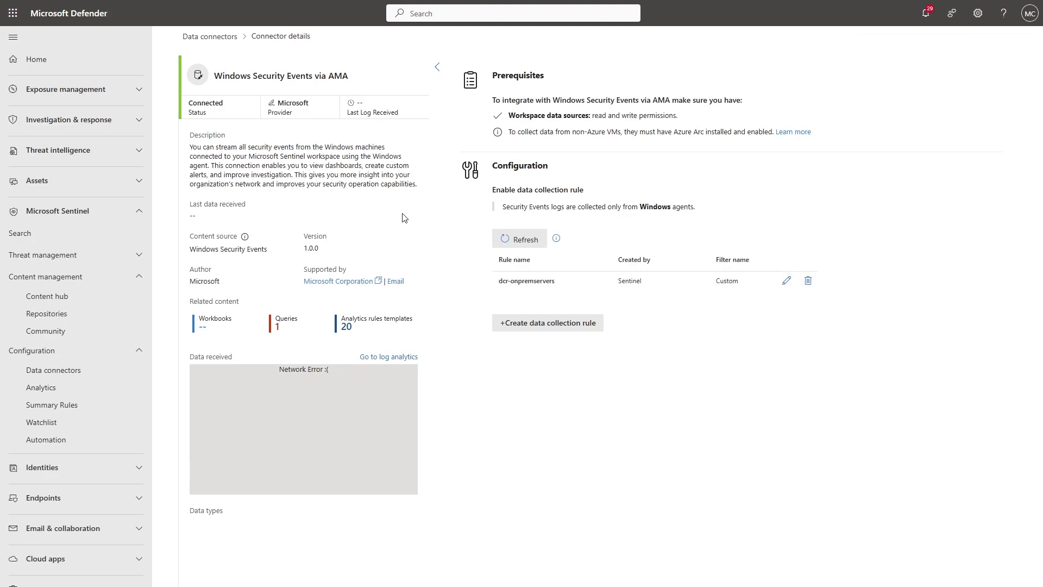
Step: Run the Heartbeat query in Advanced hunting
{"action": "left_click", "coordinate": [140, 120]}
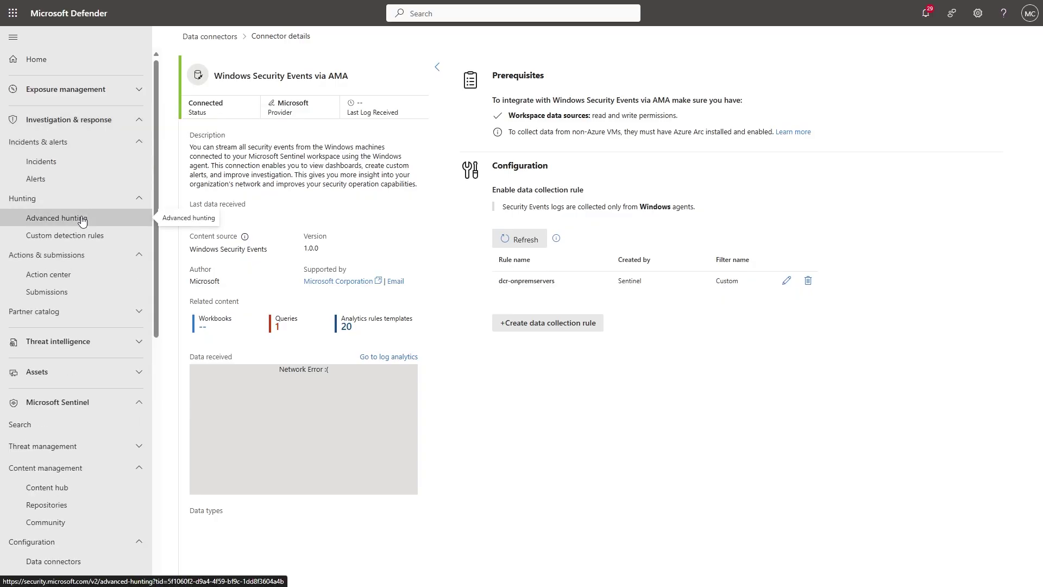
{"action": "left_click", "coordinate": [82, 219]}
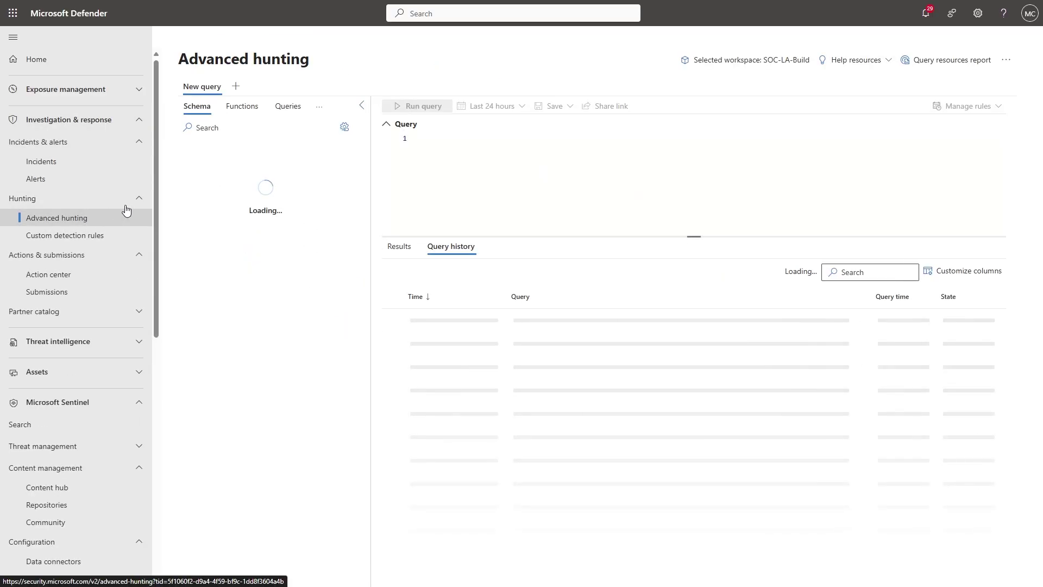
{"action": "left_click", "coordinate": [441, 139]}
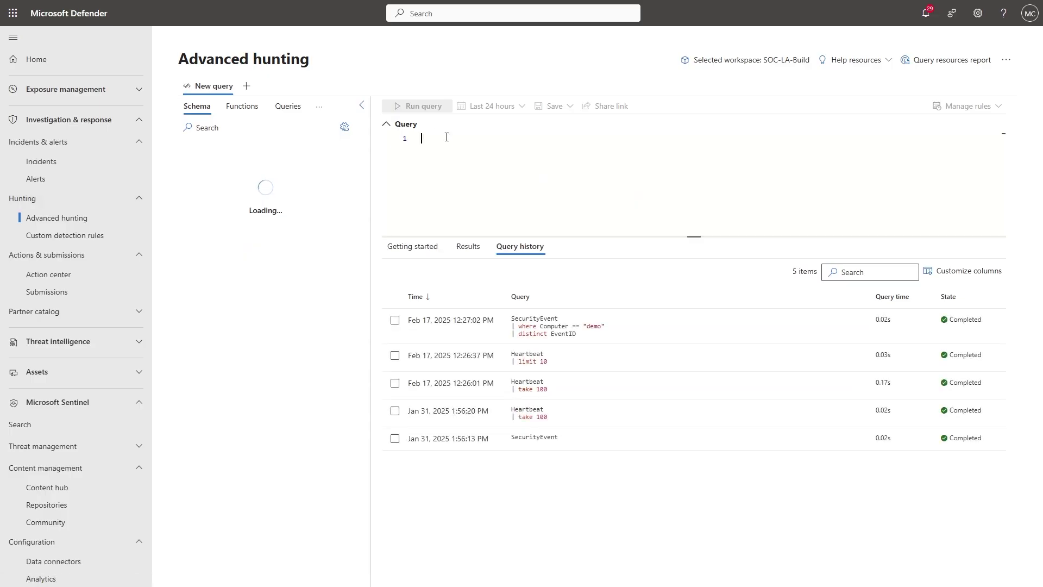
{"action": "type", "text": "Heartbeat | limit 10"}
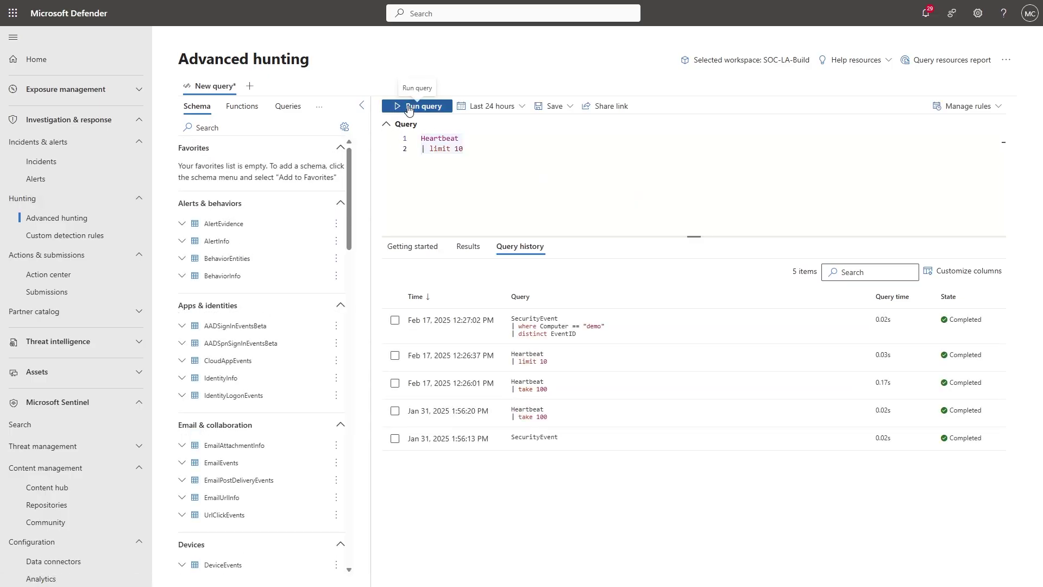
{"action": "left_click", "coordinate": [409, 107]}
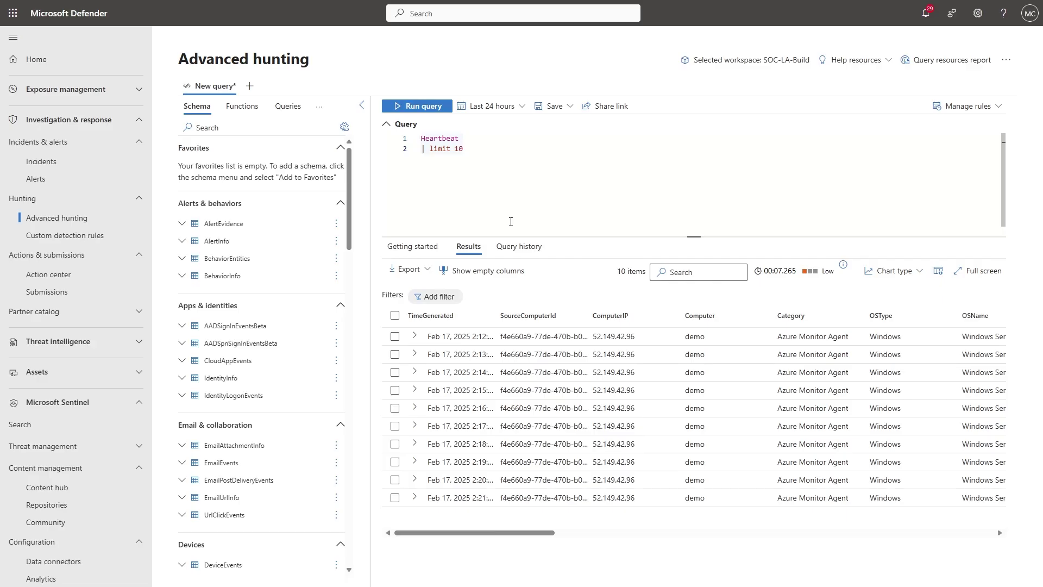
Step: Add and run the SecurityEvent distinct EventID query for the demo computer
{"action": "left_click", "coordinate": [558, 202]}
{"action": "key", "text": "Return"}
{"action": "key", "text": "Return"}
{"action": "key", "text": "Return"}
{"action": "type", "text": "SecurityEvent | where Computer == \"demo\" | distinct EventID"}
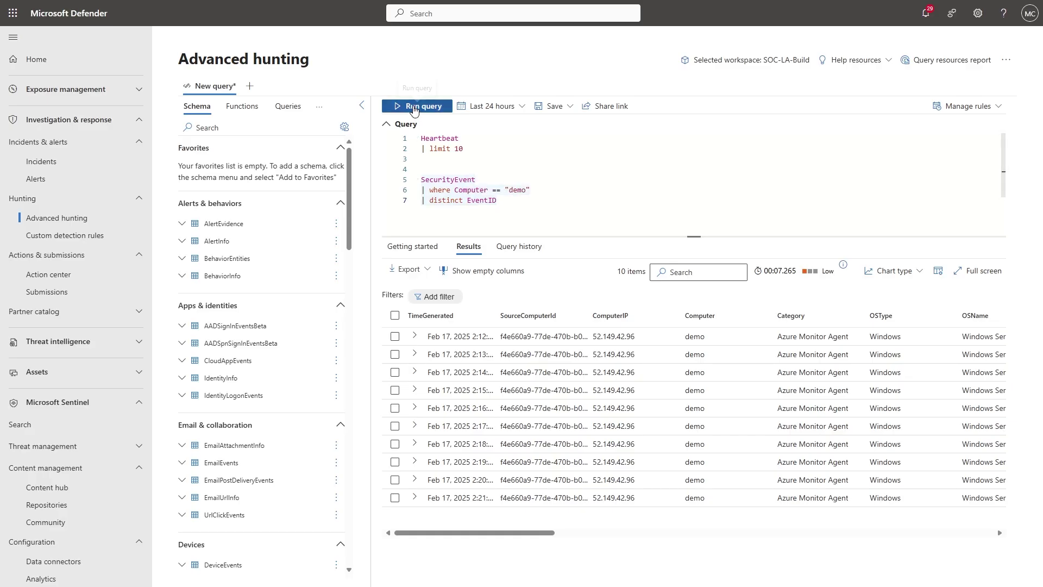
{"action": "left_click", "coordinate": [415, 107]}
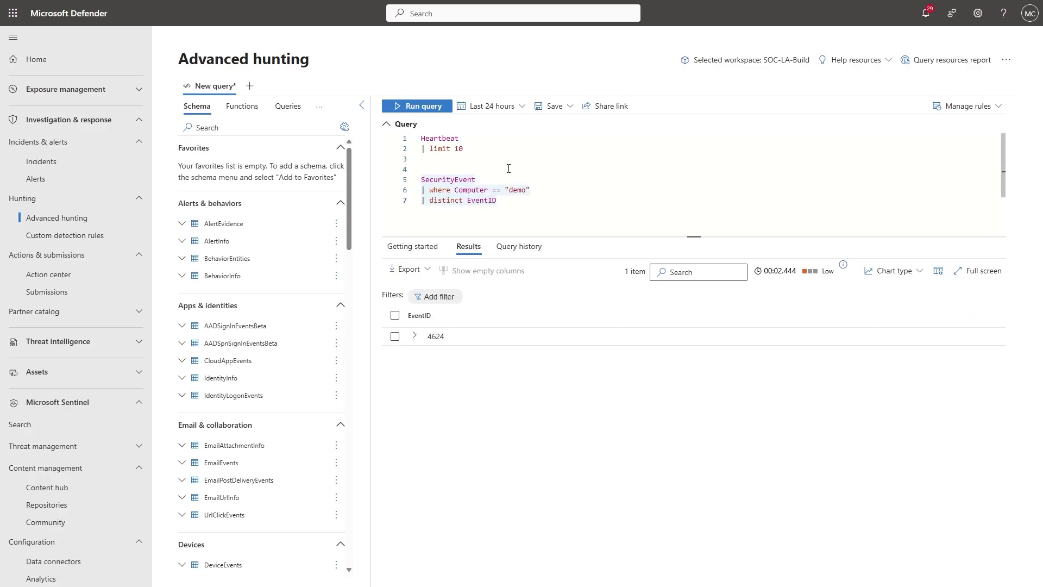